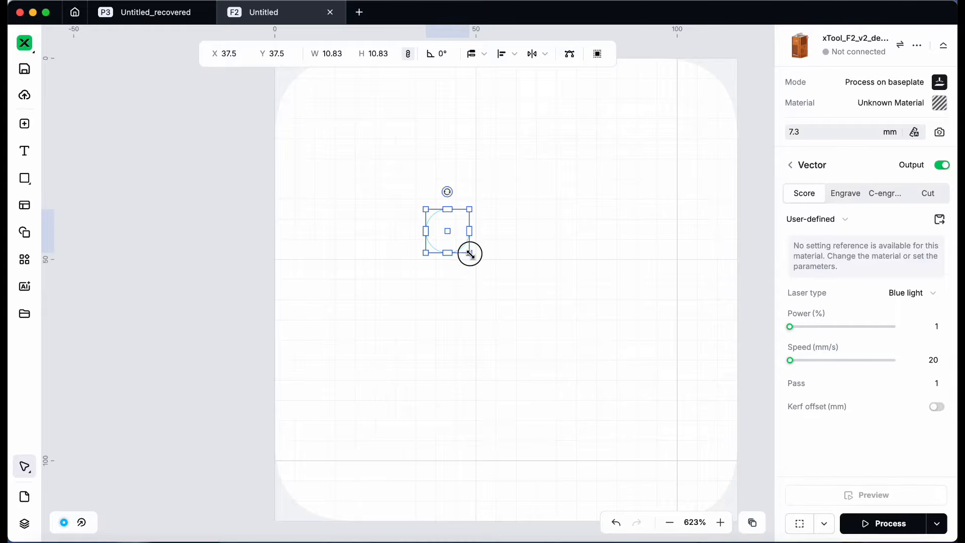
Shrink the vector shape to about 5.6 mm square and set its processing type to Engrave
{"action": "left_click_drag", "start_coordinate": [469, 252], "coordinate": [450, 233]}
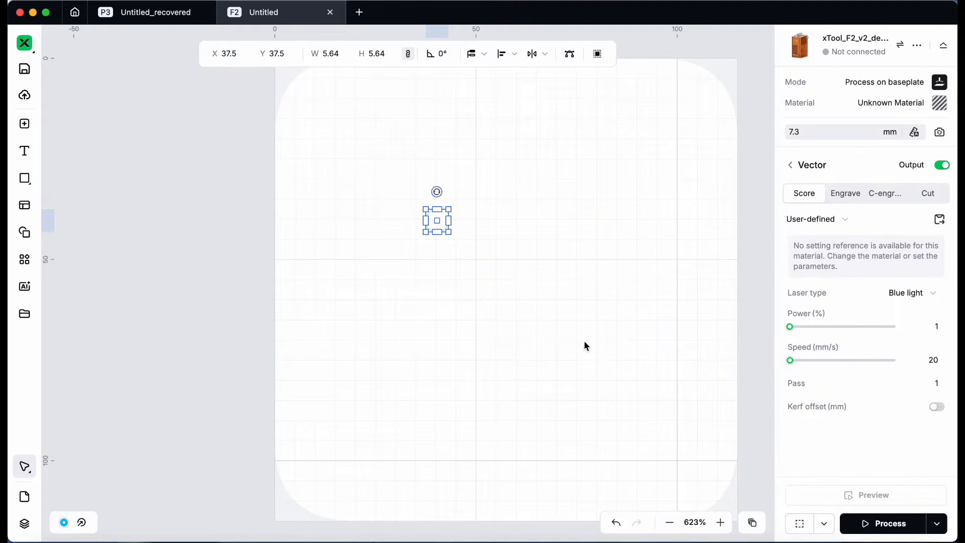
{"action": "left_click", "coordinate": [846, 196]}
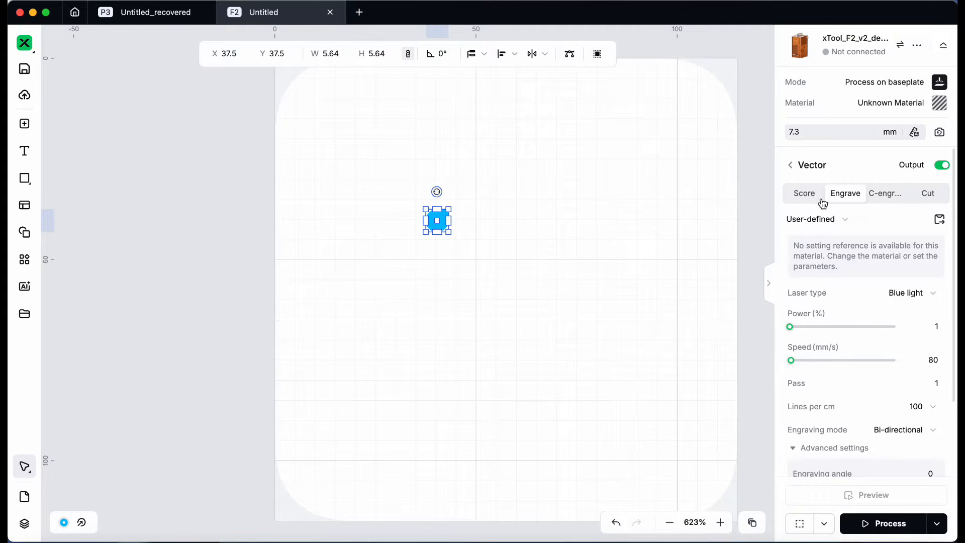
Set the shape's engraving density to 120 lines per cm
{"action": "left_click", "coordinate": [935, 408]}
{"action": "scroll", "coordinate": [916, 412], "scroll_direction": "down", "scroll_amount": 2}
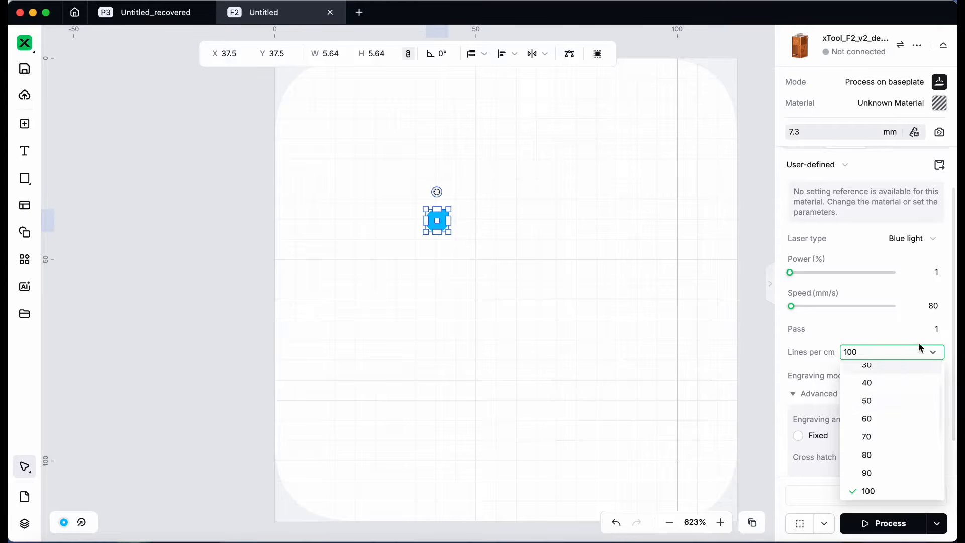
{"action": "left_click", "coordinate": [927, 358]}
{"action": "left_click", "coordinate": [929, 355]}
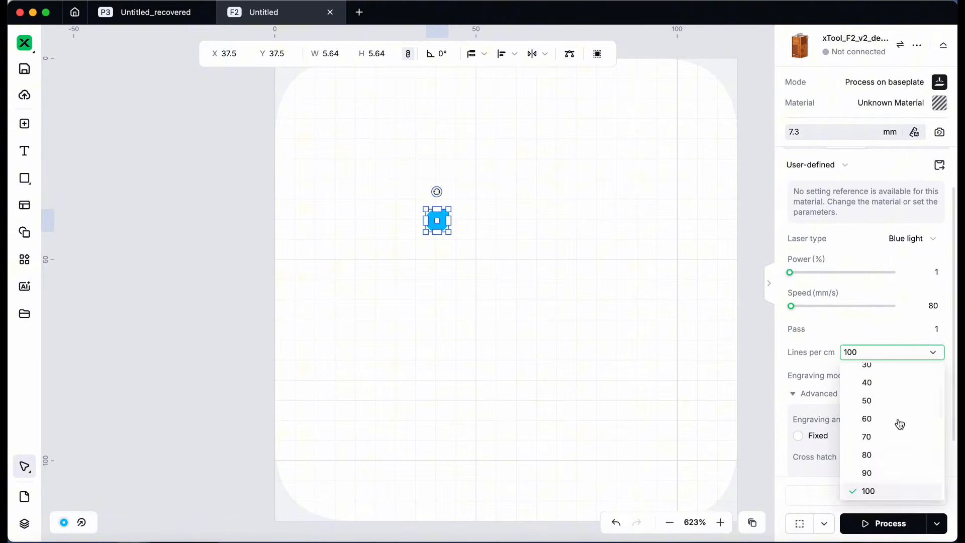
{"action": "scroll", "coordinate": [900, 445], "scroll_direction": "down", "scroll_amount": 1}
{"action": "scroll", "coordinate": [900, 467], "scroll_direction": "down", "scroll_amount": 2}
{"action": "left_click", "coordinate": [896, 464]}
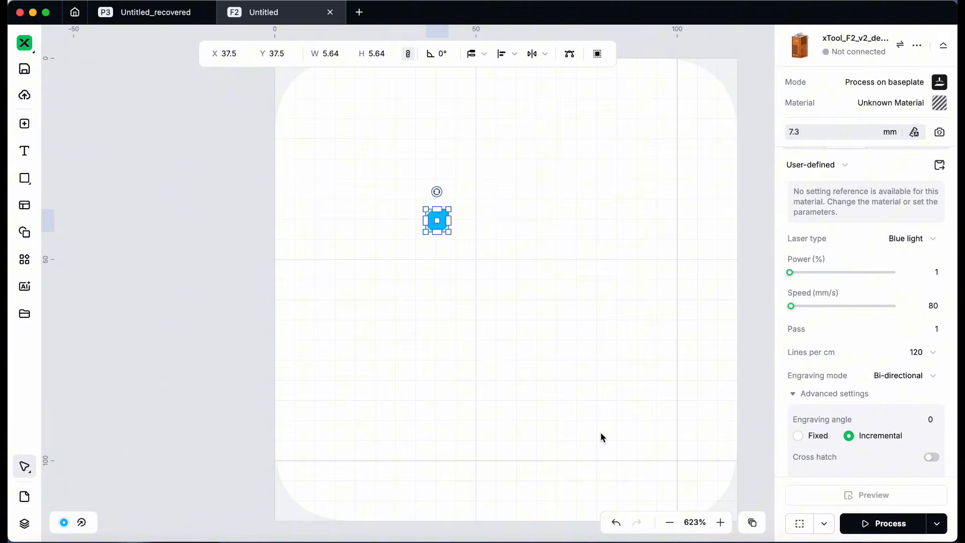
Collapse the advanced engraving settings and choose Blue light as the laser type
{"action": "left_click", "coordinate": [804, 394]}
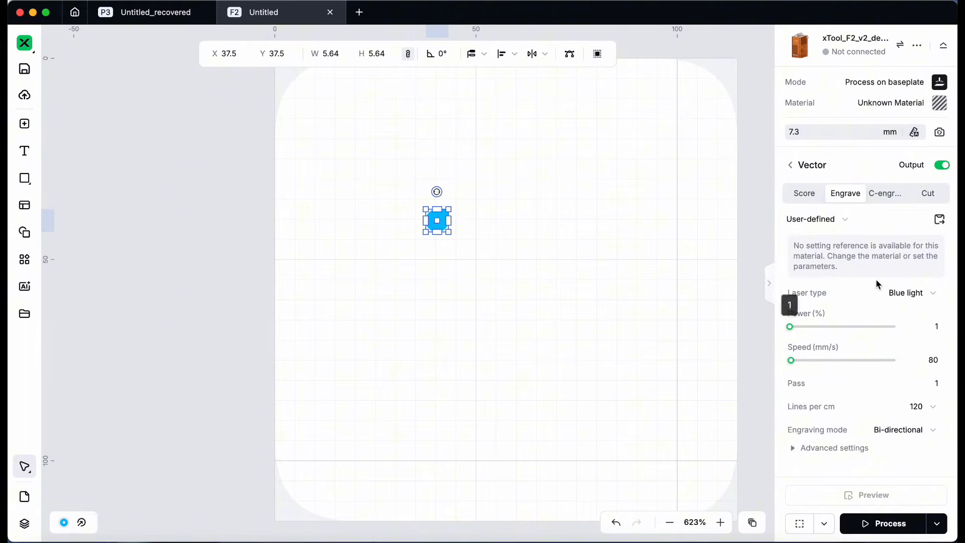
{"action": "left_click", "coordinate": [931, 296]}
{"action": "left_click", "coordinate": [900, 320]}
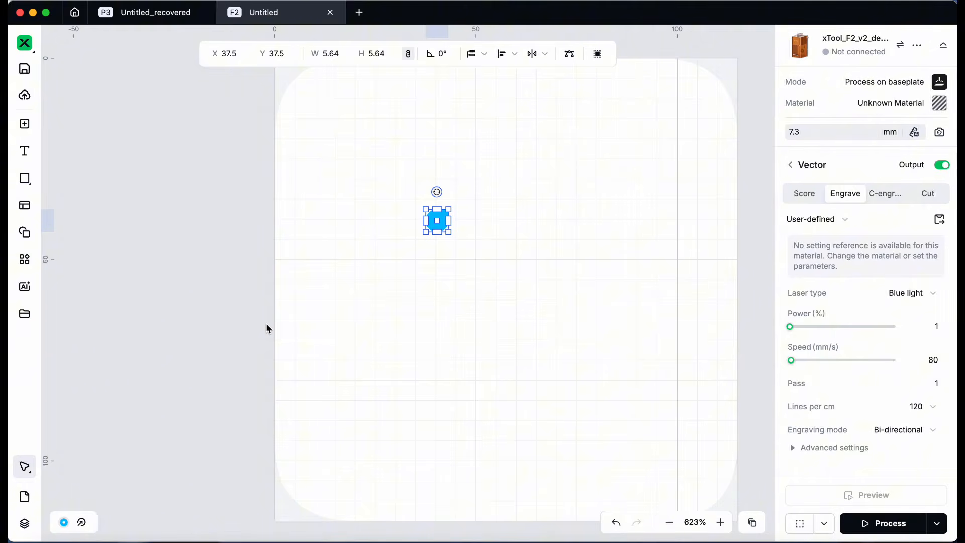
Start a Material test array from the shape, with Power for the X columns and Speed for the Y rows
{"action": "left_click", "coordinate": [24, 261]}
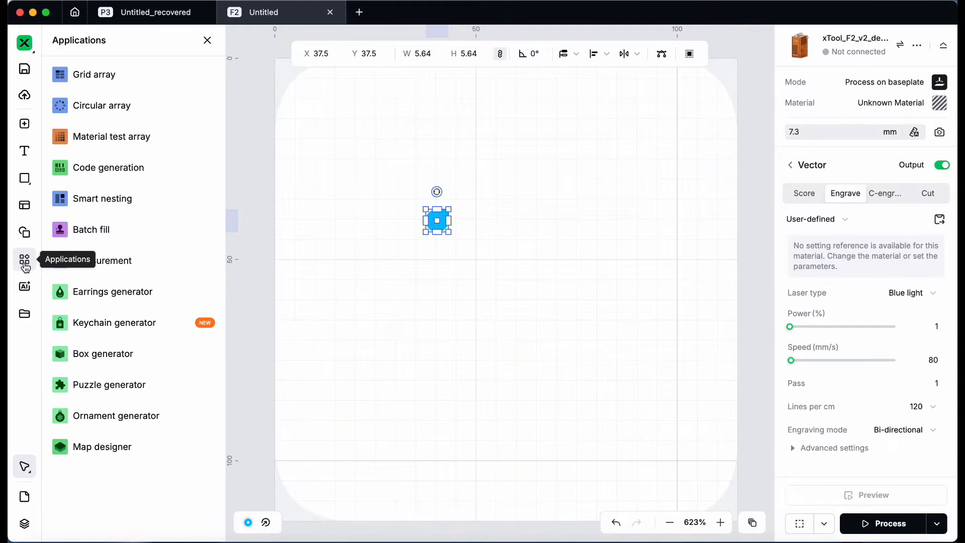
{"action": "left_click", "coordinate": [112, 143]}
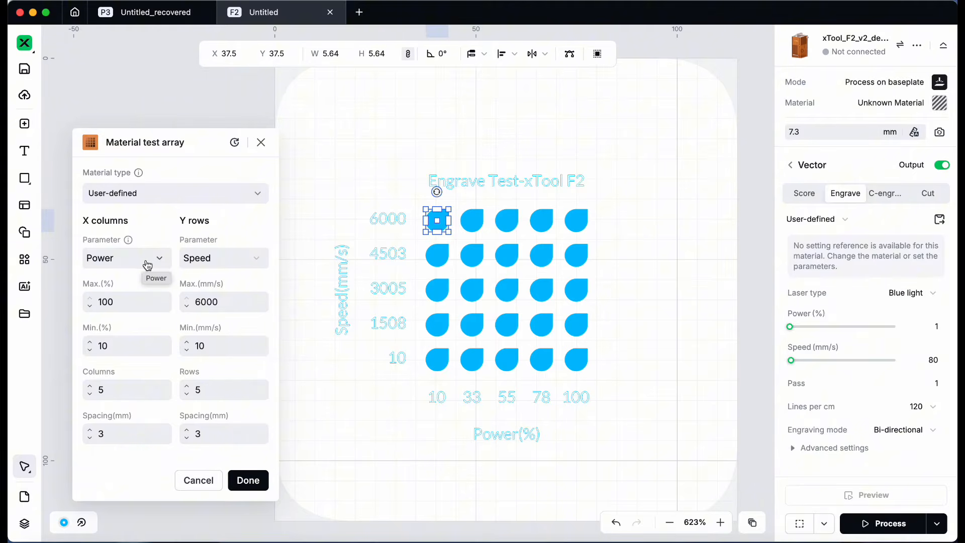
{"action": "left_click", "coordinate": [159, 264]}
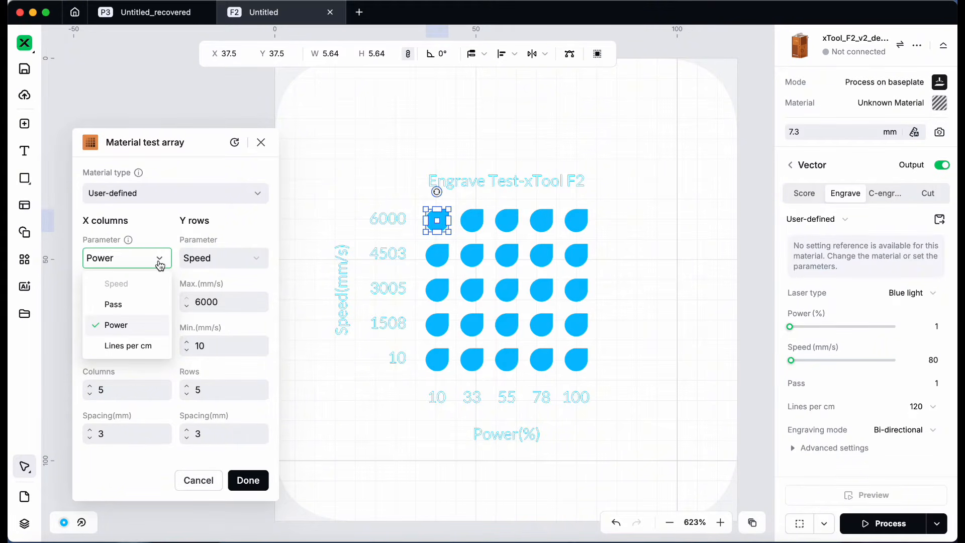
{"action": "left_click", "coordinate": [140, 331]}
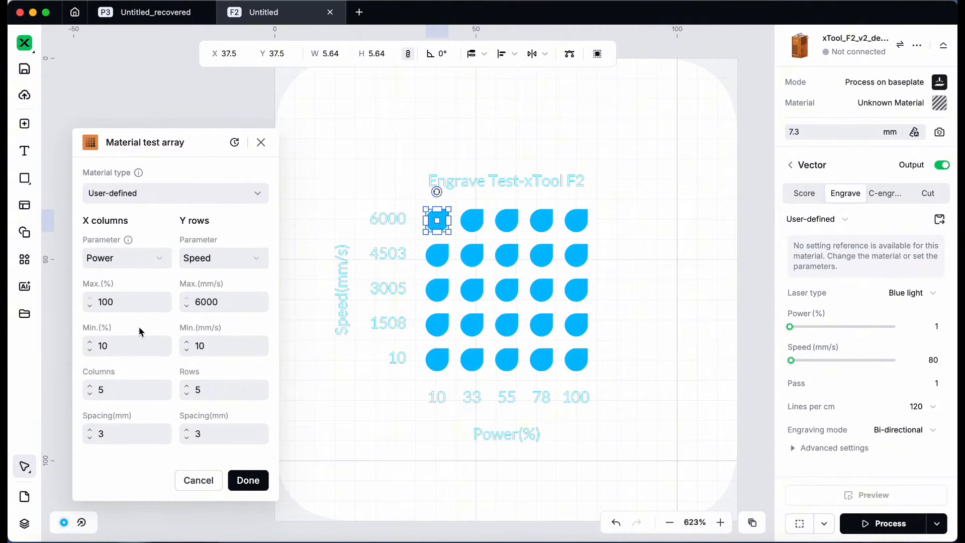
{"action": "left_click", "coordinate": [246, 263]}
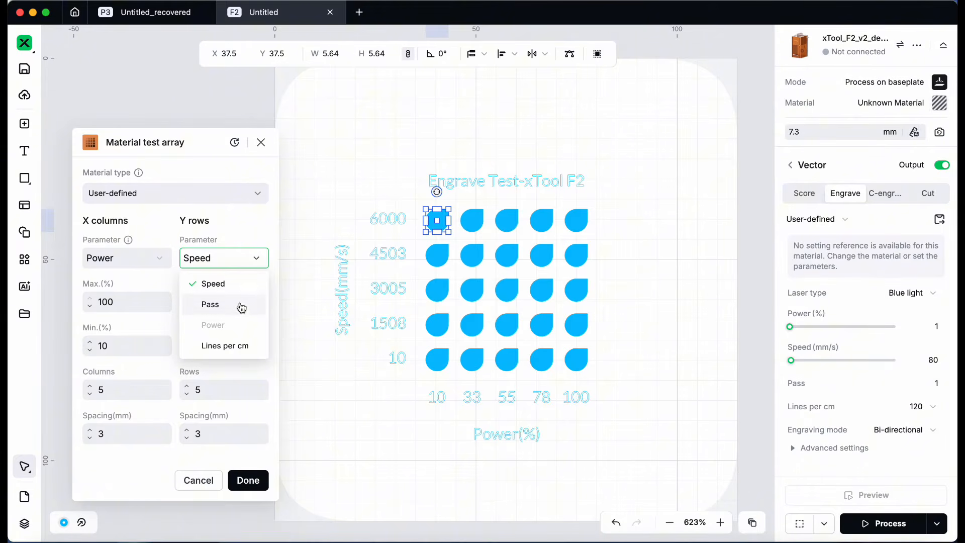
{"action": "left_click", "coordinate": [254, 264]}
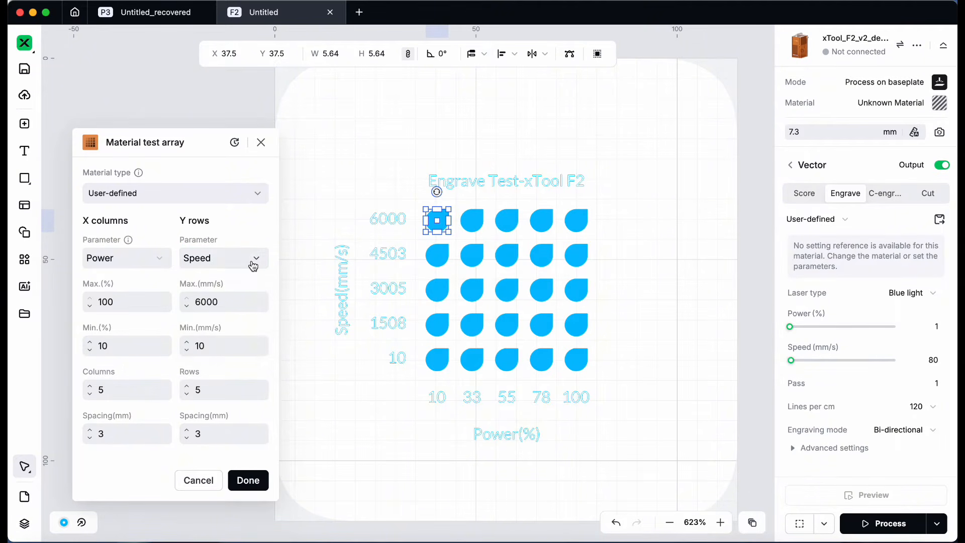
Set the array's maximum power to 50% and its size to 7 columns by 7 rows
{"action": "left_click", "coordinate": [123, 303]}
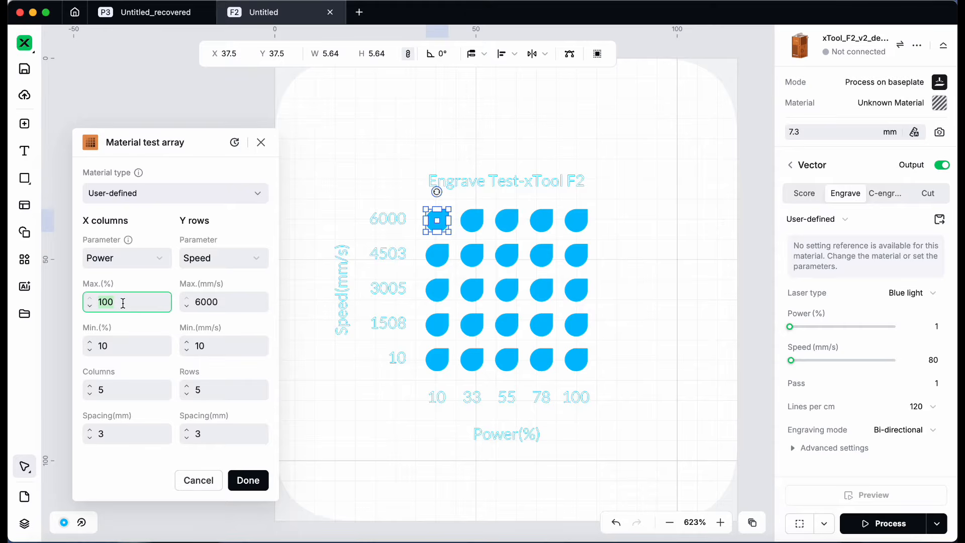
{"action": "type", "text": "50"}
{"action": "left_click", "coordinate": [90, 386]}
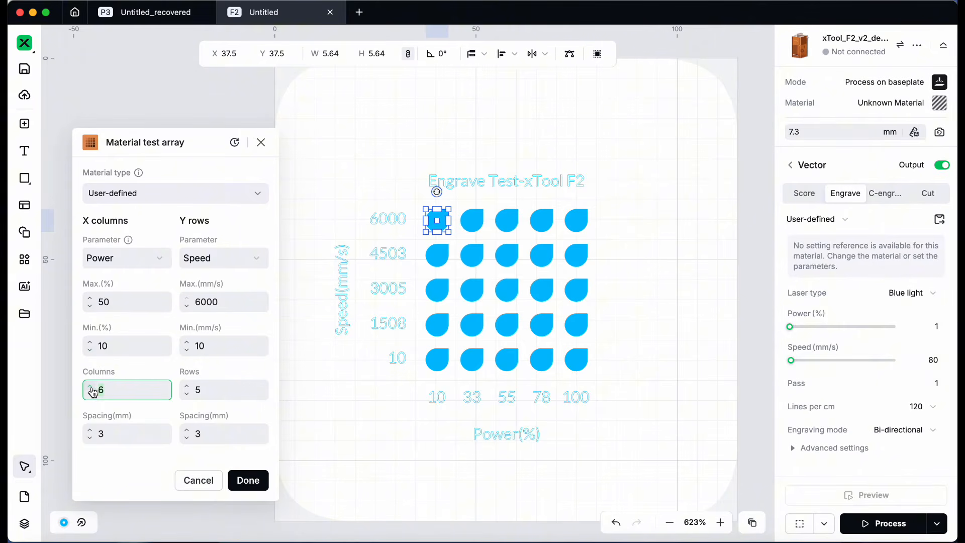
{"action": "left_click", "coordinate": [90, 386]}
{"action": "left_click", "coordinate": [186, 386]}
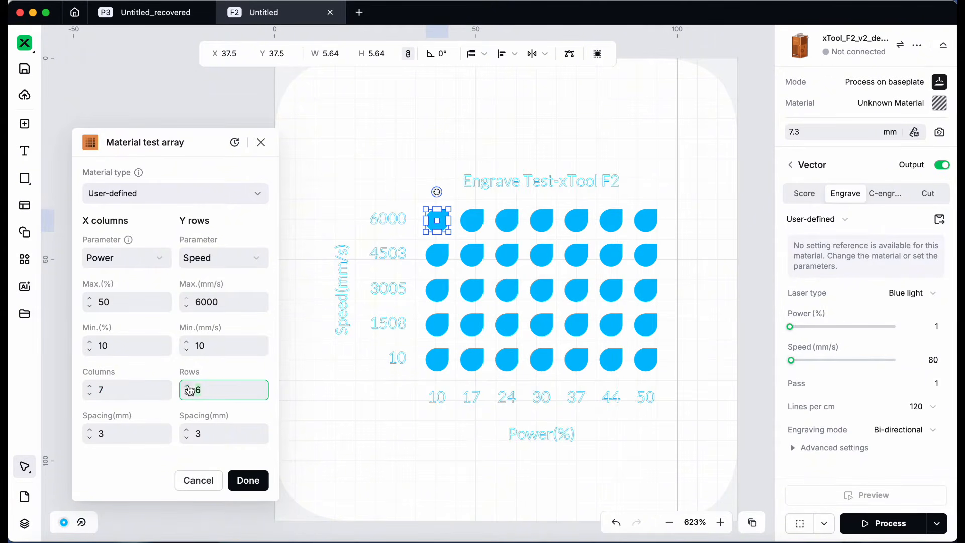
{"action": "left_click", "coordinate": [187, 386]}
Set the array's minimum speed to 600 mm/s and expand the grid to 8 rows and 8 columns
{"action": "left_click", "coordinate": [223, 346]}
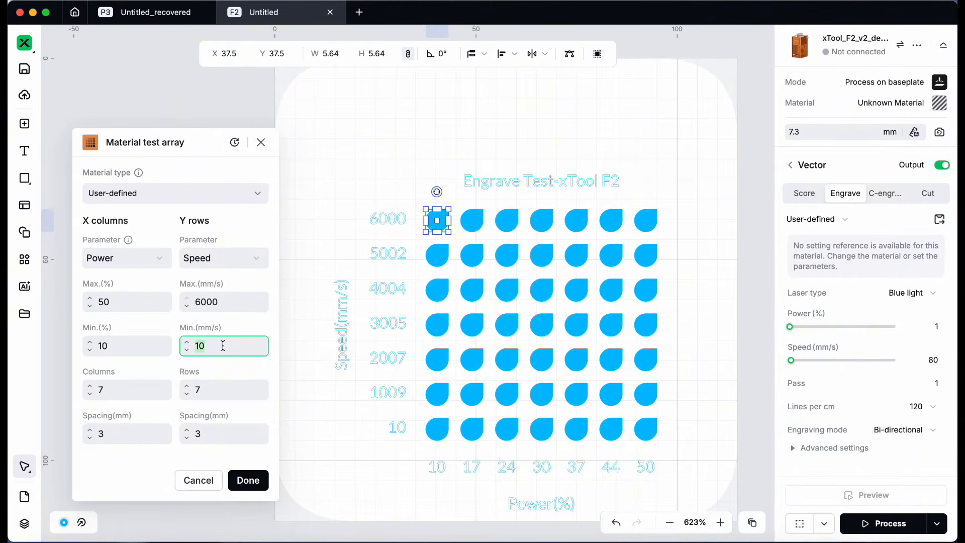
{"action": "type", "text": "600"}
{"action": "left_click", "coordinate": [186, 386]}
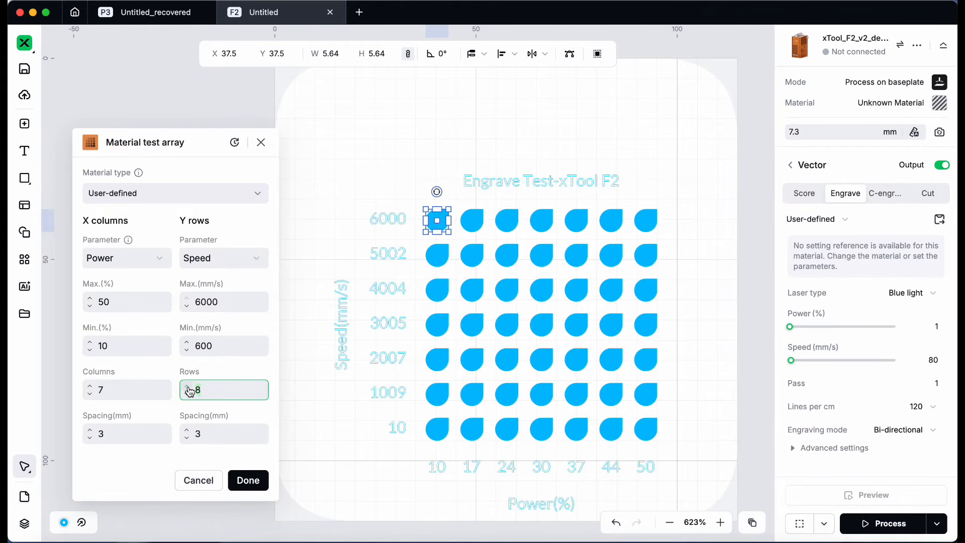
{"action": "left_click", "coordinate": [90, 385]}
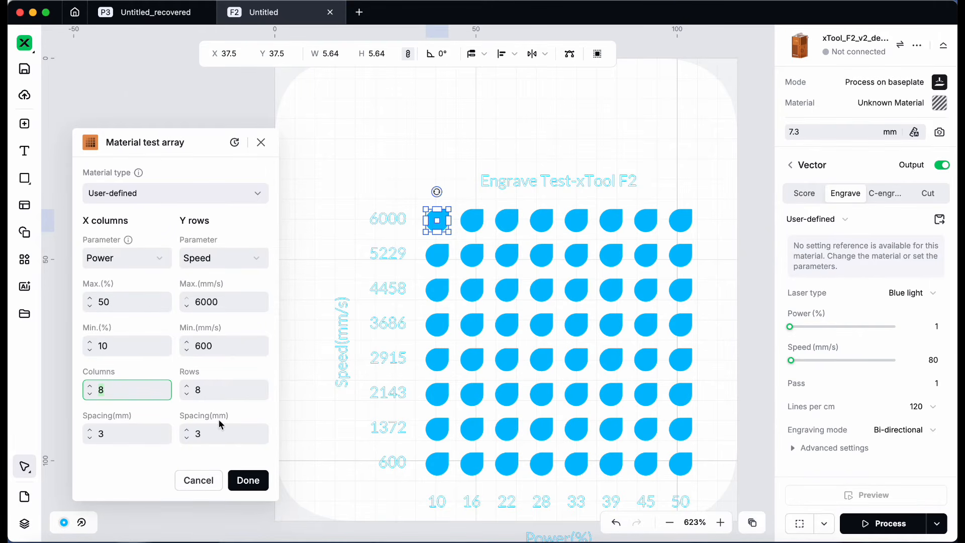
Reduce the array's row and column spacing to 1 mm each
{"action": "left_click", "coordinate": [187, 438]}
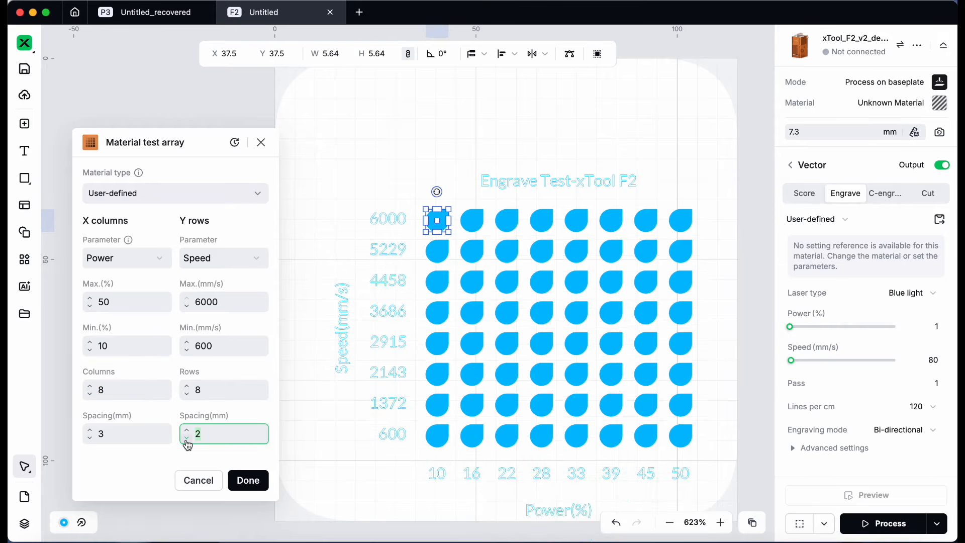
{"action": "left_click", "coordinate": [186, 438]}
{"action": "left_click", "coordinate": [89, 439]}
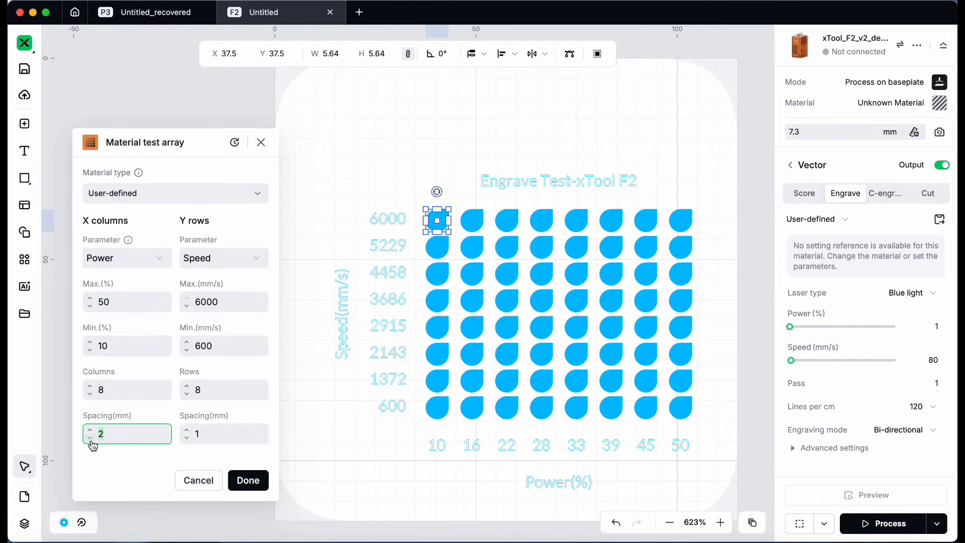
{"action": "left_click", "coordinate": [90, 438]}
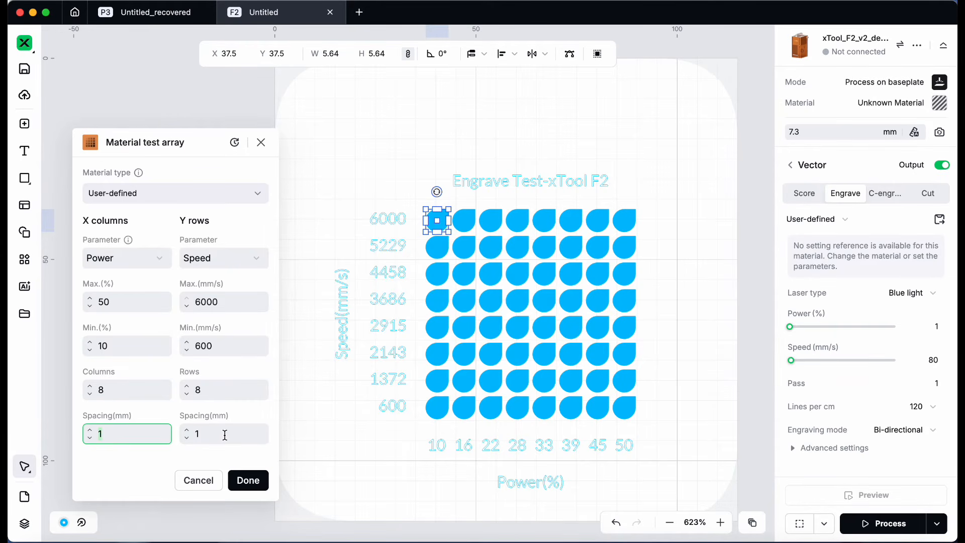
Set the row and column spacing to 0.25 mm each and generate the material test array
{"action": "left_click", "coordinate": [187, 438]}
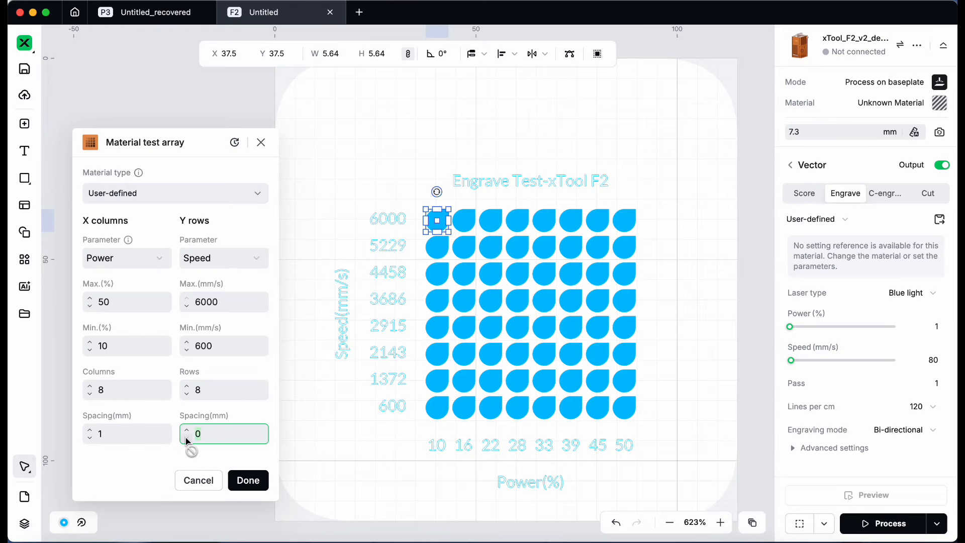
{"action": "left_click", "coordinate": [211, 434]}
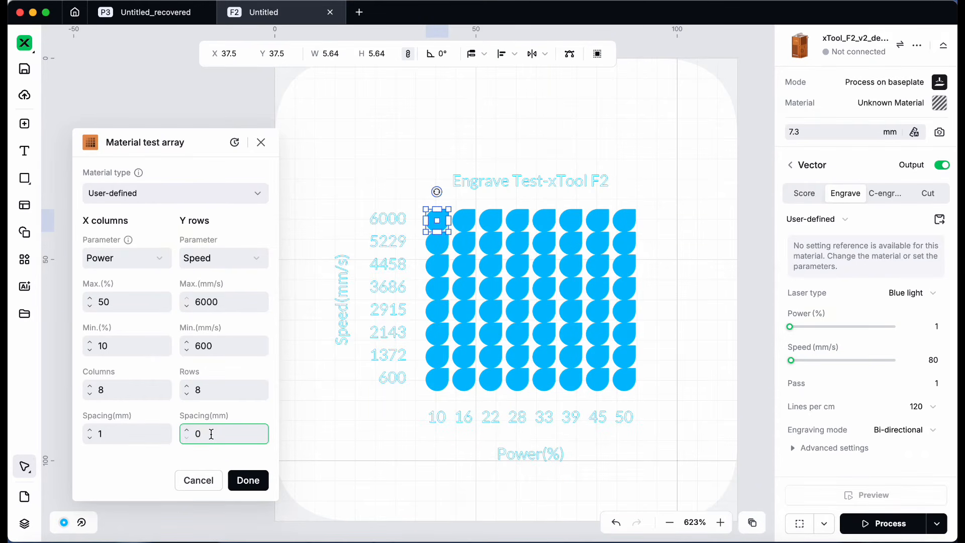
{"action": "type", "text": "0"}
{"action": "key", "text": "BackSpace"}
{"action": "type", "text": ".25"}
{"action": "left_click", "coordinate": [140, 468]}
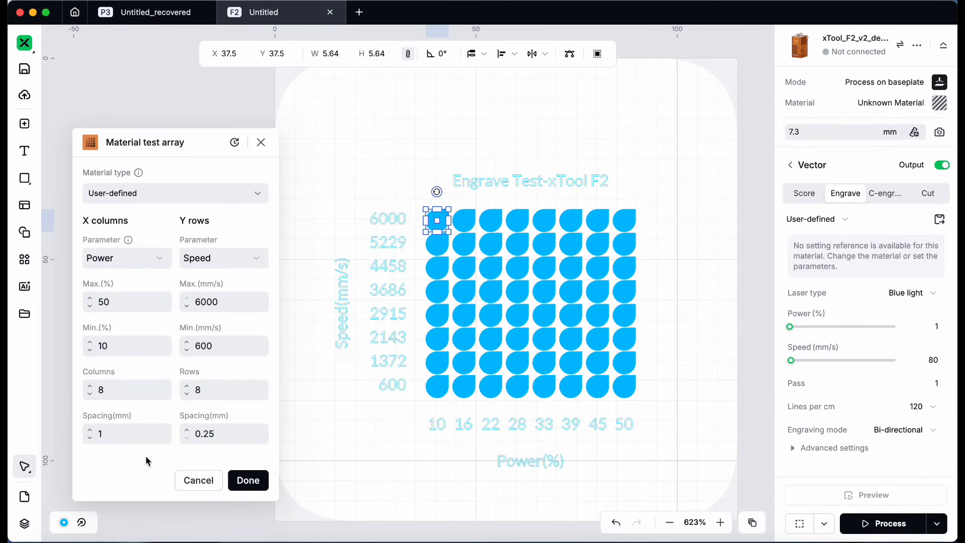
{"action": "double_click", "coordinate": [125, 436]}
{"action": "type", "text": "0"}
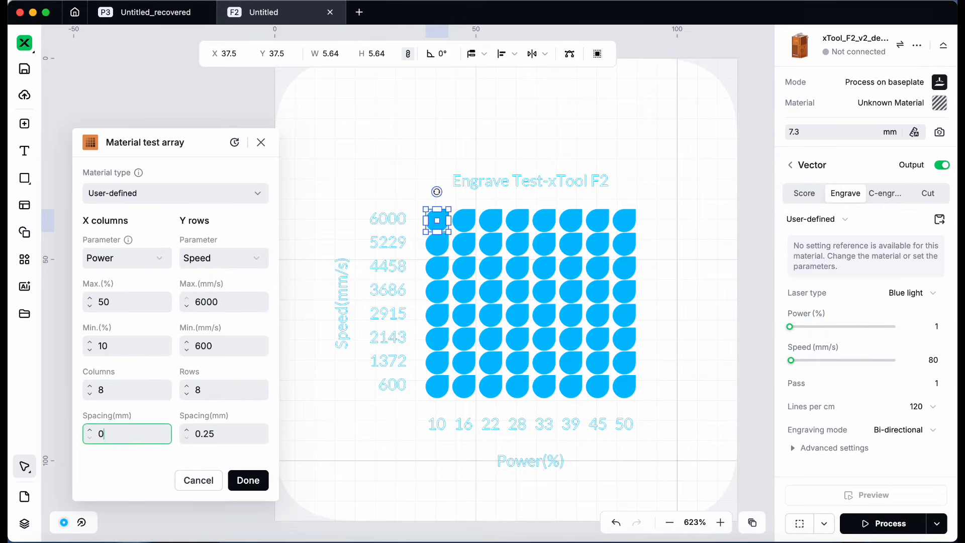
{"action": "type", "text": ".25"}
{"action": "left_click", "coordinate": [127, 483]}
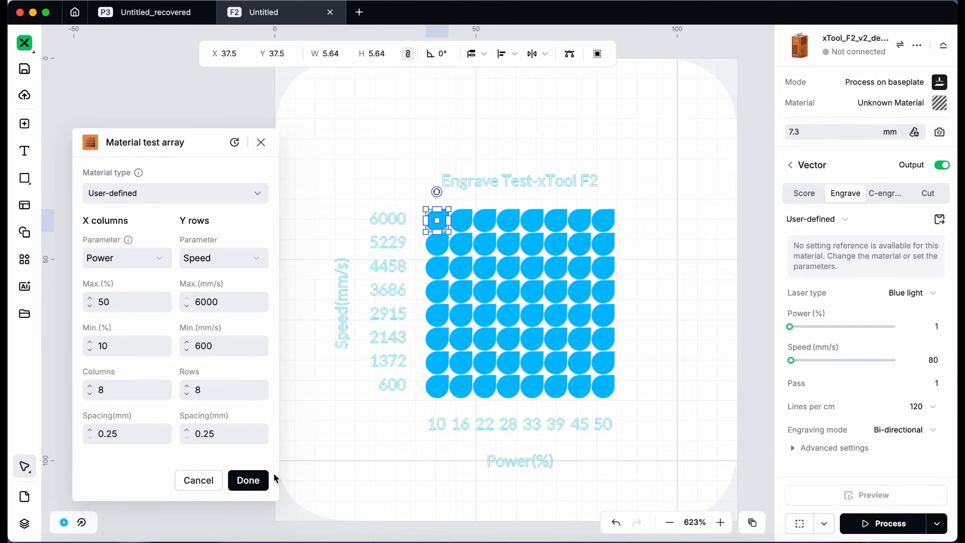
{"action": "left_click", "coordinate": [252, 483]}
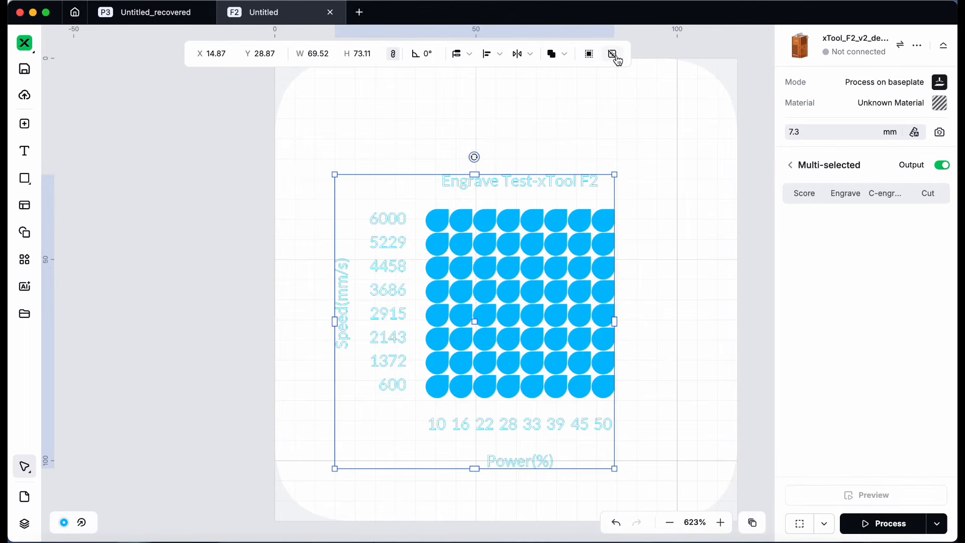
Move the Power(%) label up beneath its values, then move the label and values together up against the grid
{"action": "left_click", "coordinate": [680, 194]}
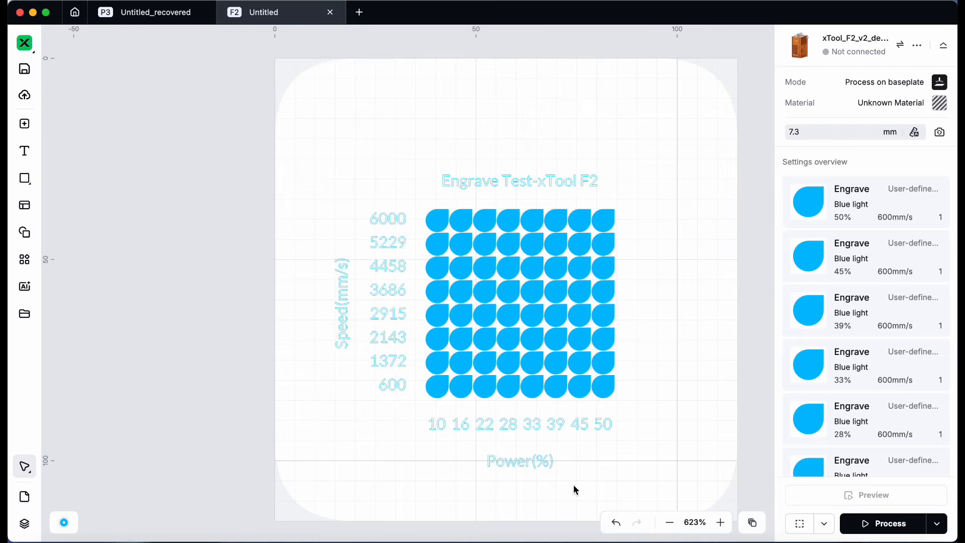
{"action": "left_click", "coordinate": [487, 465]}
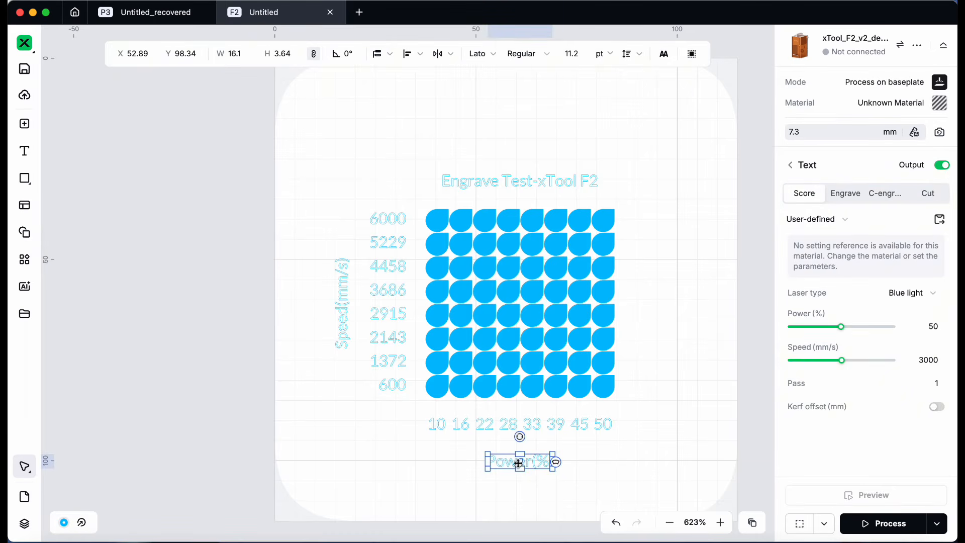
{"action": "left_click_drag", "start_coordinate": [520, 463], "coordinate": [519, 444]}
{"action": "left_click", "coordinate": [577, 456]}
{"action": "left_click_drag", "start_coordinate": [642, 470], "coordinate": [377, 409]}
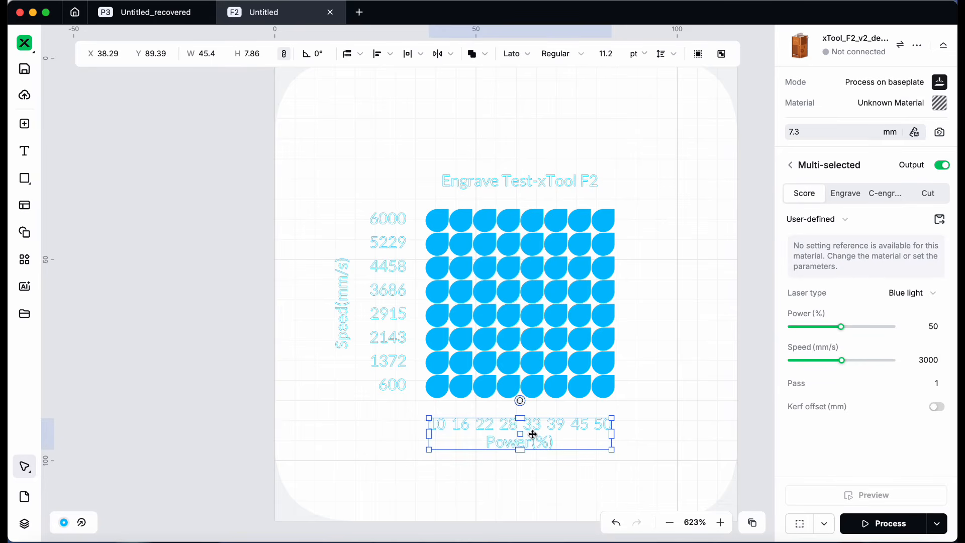
{"action": "left_click_drag", "start_coordinate": [520, 433], "coordinate": [520, 419]}
{"action": "left_click", "coordinate": [374, 470]}
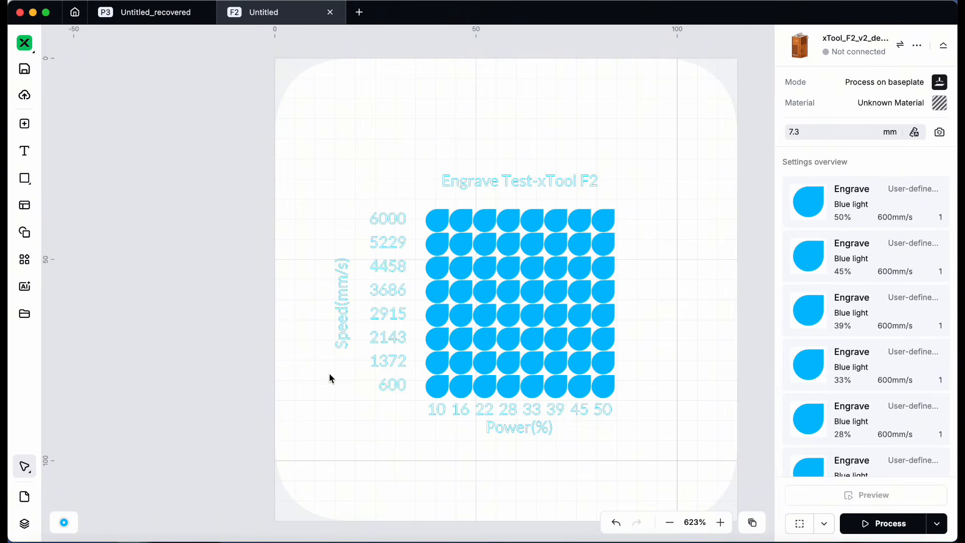
Move the Speed(mm/s) label closer to its values, then shift the label and values together against the grid
{"action": "left_click", "coordinate": [334, 259]}
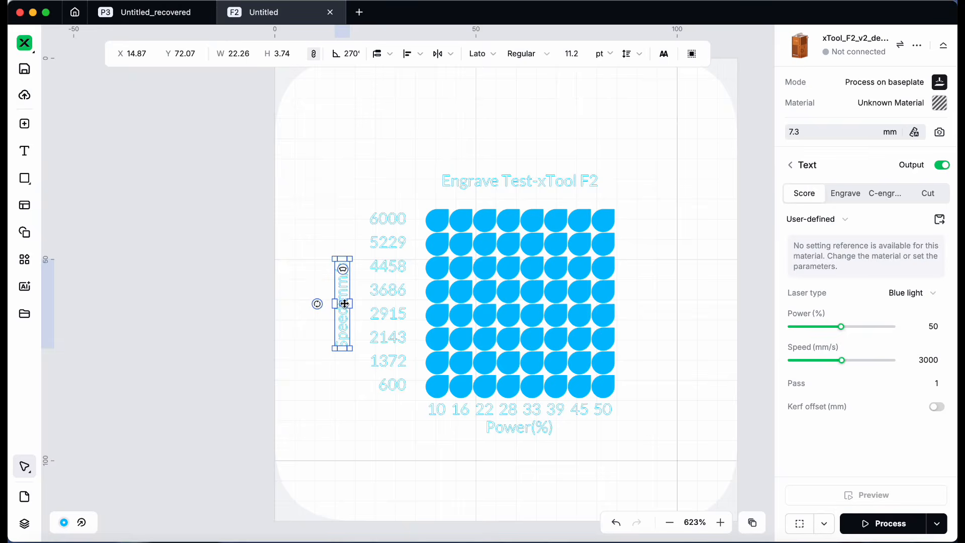
{"action": "left_click_drag", "start_coordinate": [344, 302], "coordinate": [355, 302]}
{"action": "left_click_drag", "start_coordinate": [403, 416], "coordinate": [332, 199]}
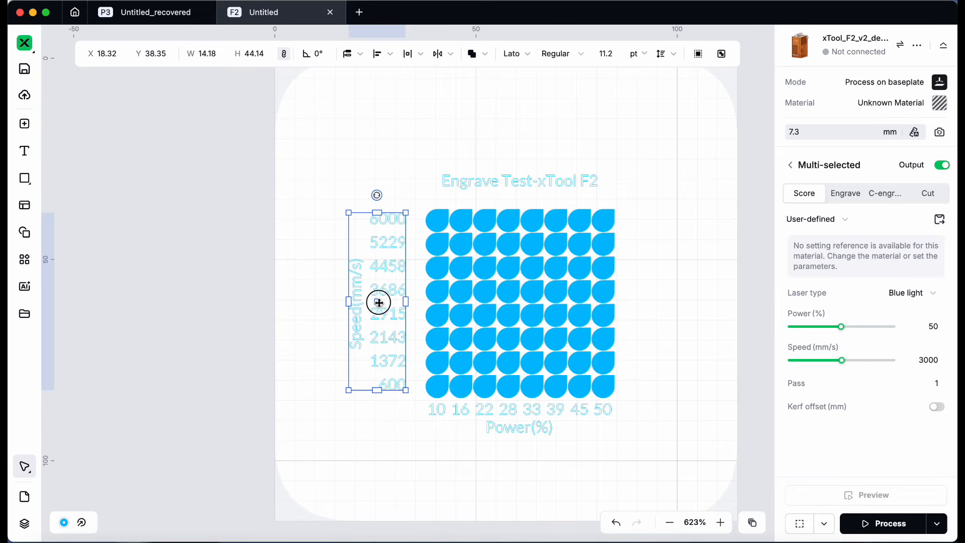
{"action": "left_click_drag", "start_coordinate": [379, 302], "coordinate": [394, 301]}
Delete the "Engrave Test-xTool F2" title above the grid and group the whole array with its power and speed labels
{"action": "left_click_drag", "start_coordinate": [435, 133], "coordinate": [616, 193]}
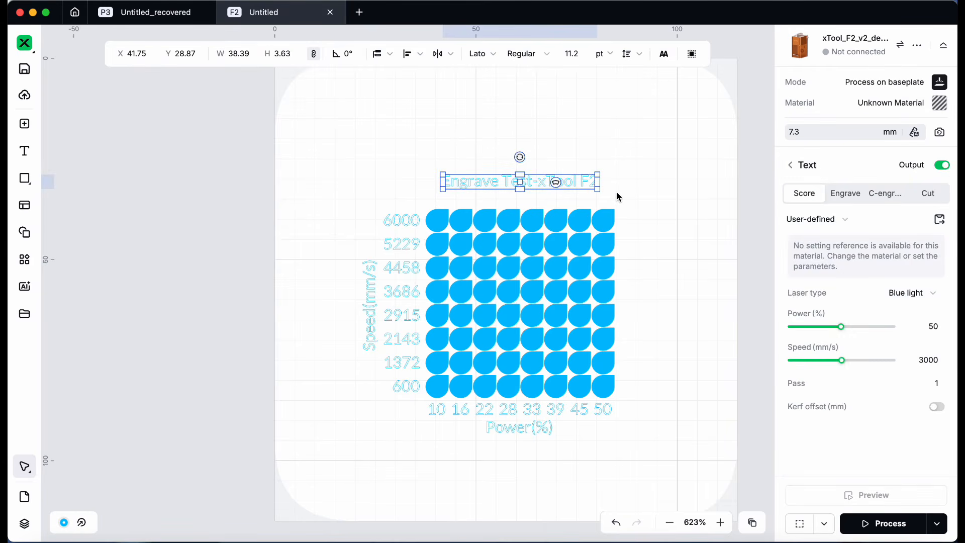
{"action": "key", "text": "Delete"}
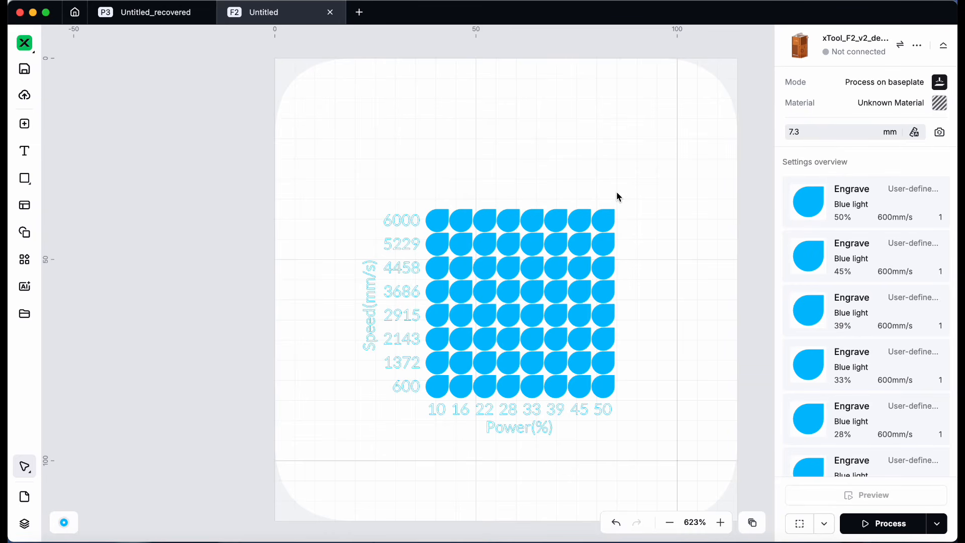
{"action": "left_click_drag", "start_coordinate": [662, 447], "coordinate": [266, 116]}
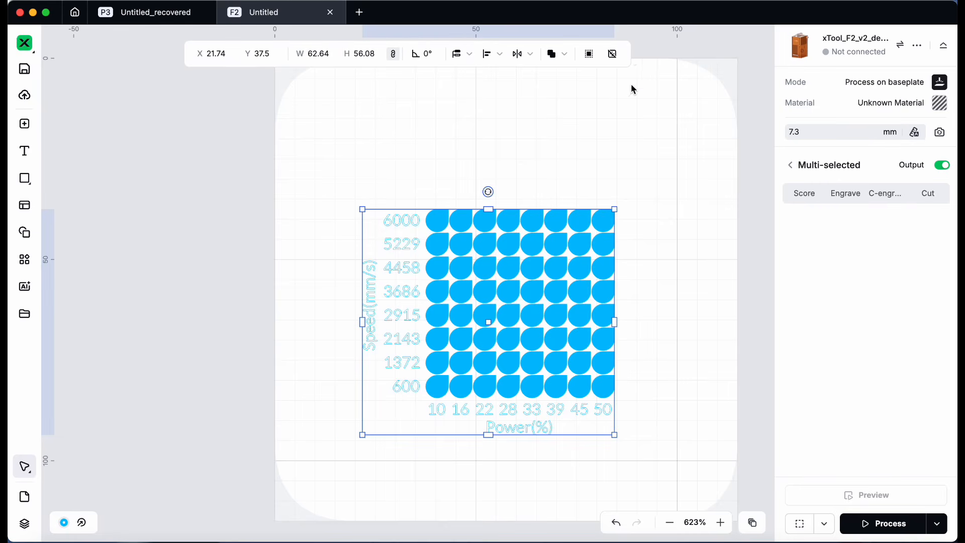
{"action": "left_click", "coordinate": [651, 185]}
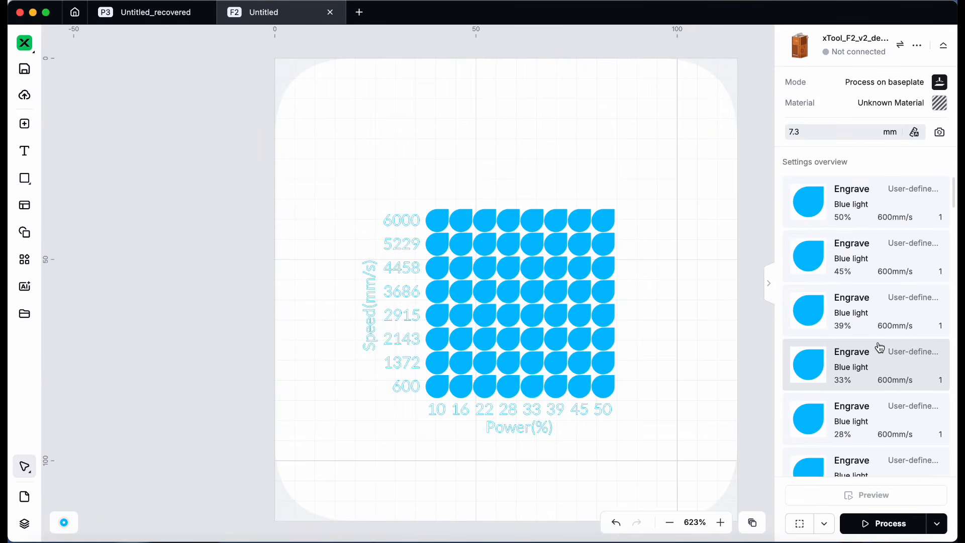
Examine the settings overview through to its end for the power and speed assigned to each engraved shape and the scored labels
{"action": "scroll", "coordinate": [879, 347], "scroll_direction": "down", "scroll_amount": 15}
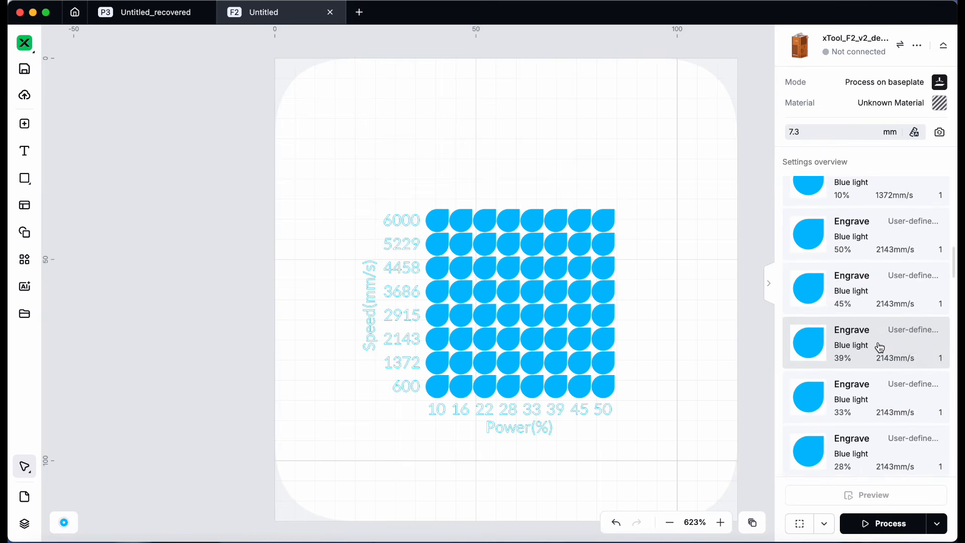
{"action": "scroll", "coordinate": [880, 346], "scroll_direction": "down", "scroll_amount": 15}
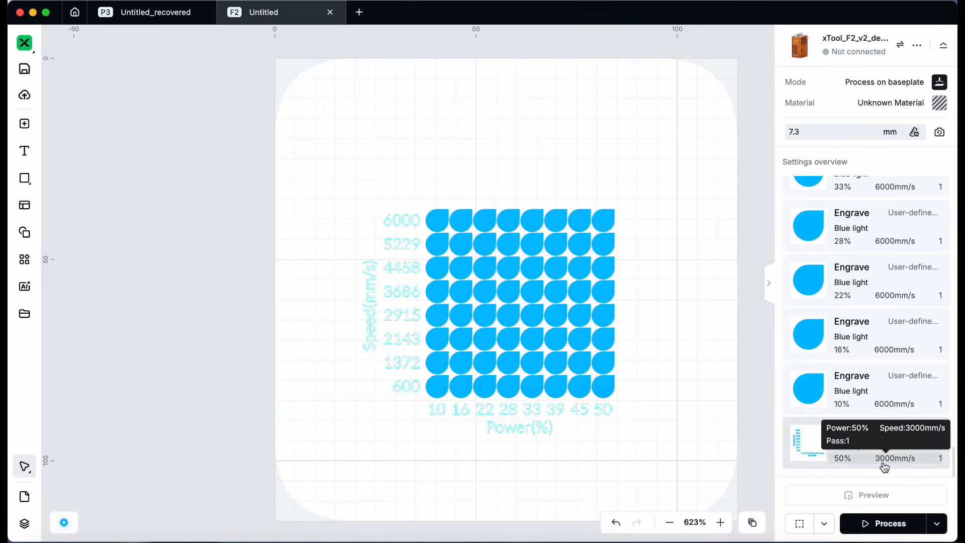
{"action": "left_click", "coordinate": [607, 387]}
{"action": "left_click", "coordinate": [675, 388]}
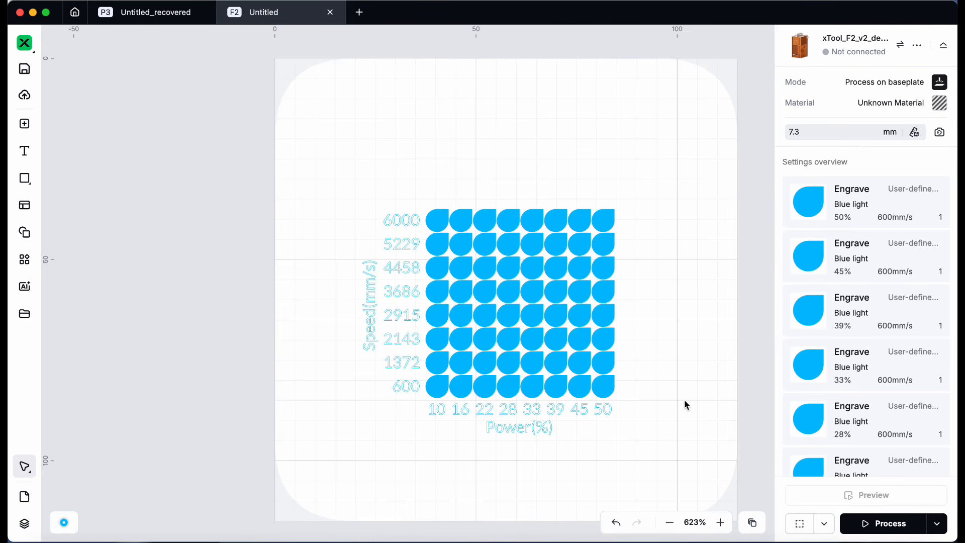
Ungroup the test array from its power and speed labels
{"action": "left_click", "coordinate": [606, 390]}
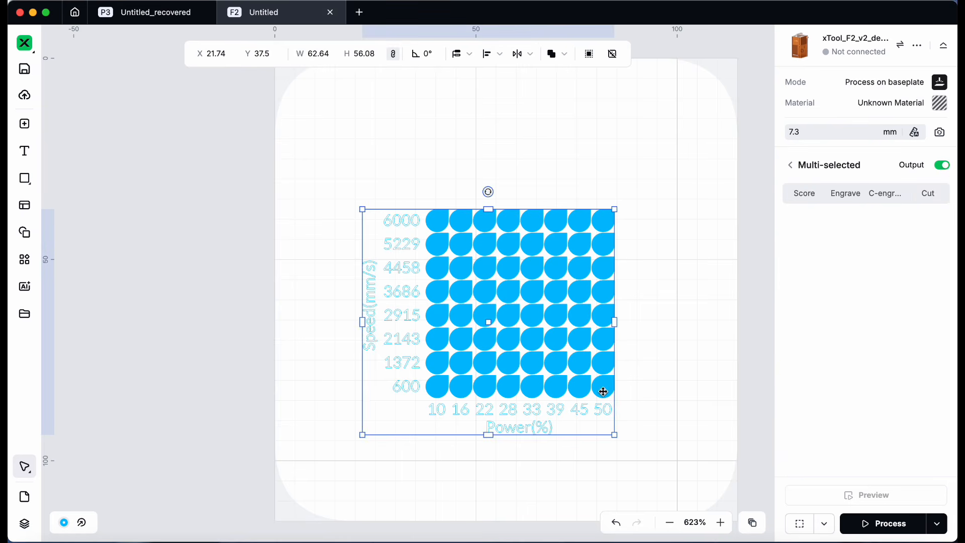
{"action": "left_click", "coordinate": [613, 55]}
{"action": "left_click", "coordinate": [676, 180]}
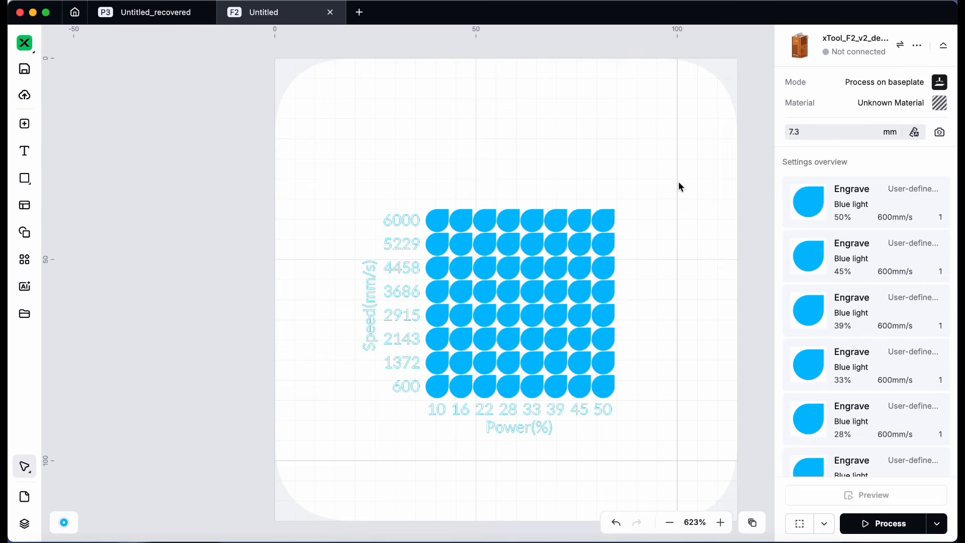
Set the laser type of all the engraved grid shapes, excluding the labels, to Infrared light
{"action": "left_click_drag", "start_coordinate": [653, 391], "coordinate": [425, 209]}
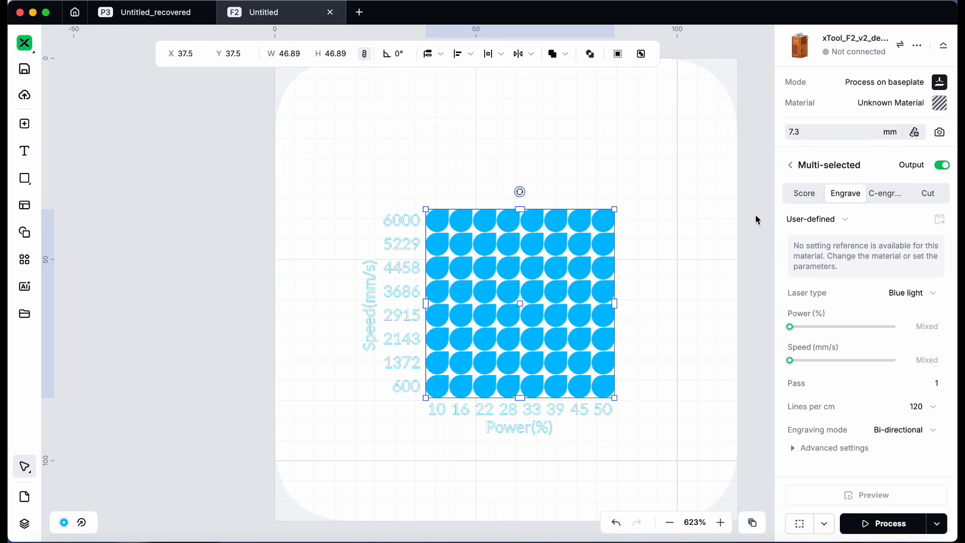
{"action": "left_click", "coordinate": [934, 295]}
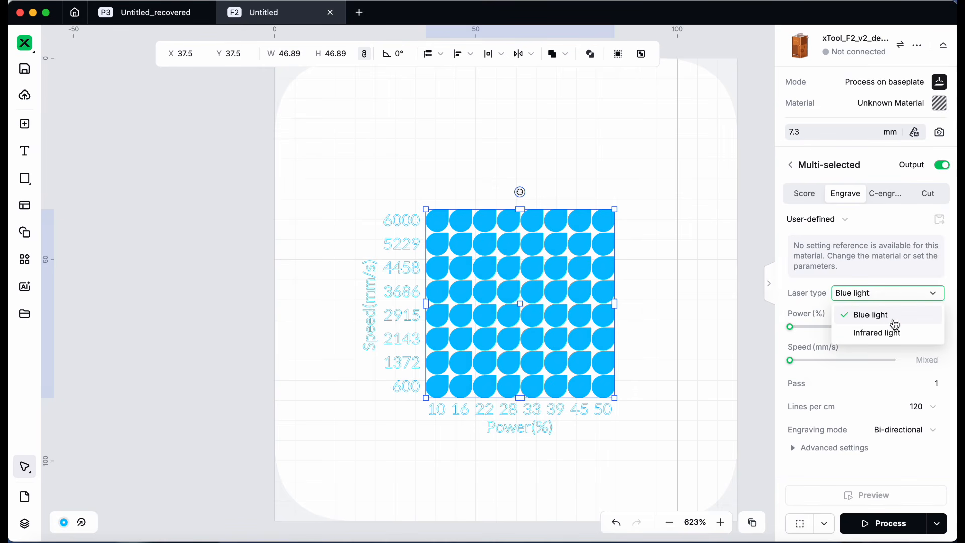
{"action": "left_click", "coordinate": [893, 336]}
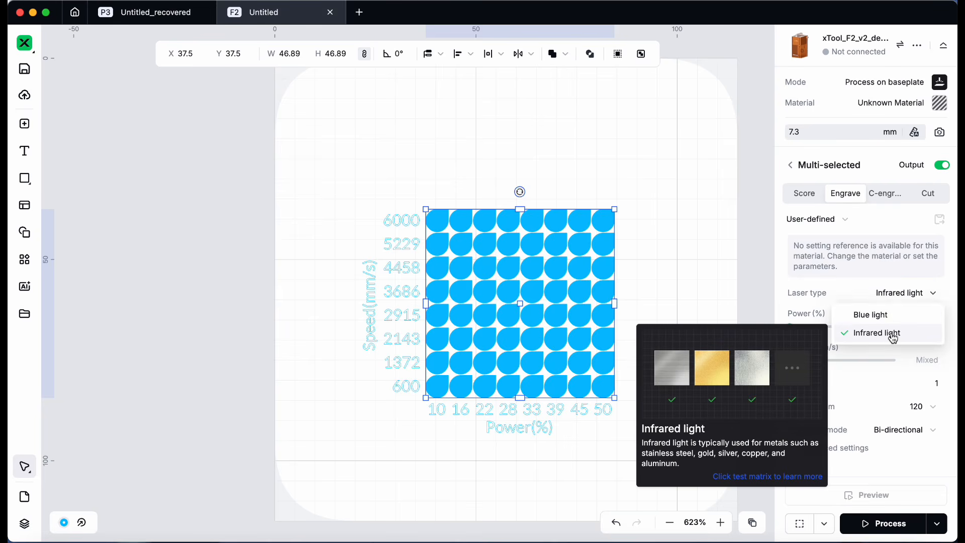
{"action": "left_click", "coordinate": [651, 131]}
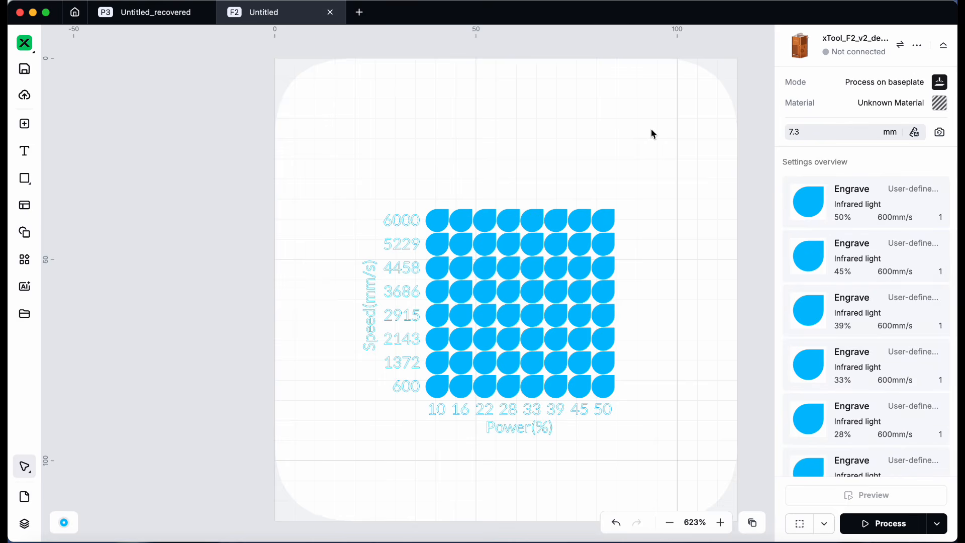